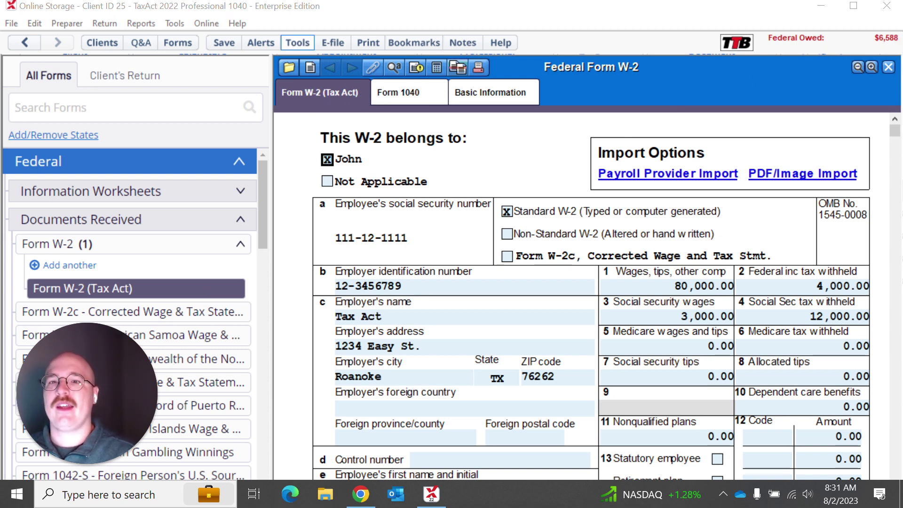
# Open the Tools Center from the toolbar
pyautogui.click(298, 45)
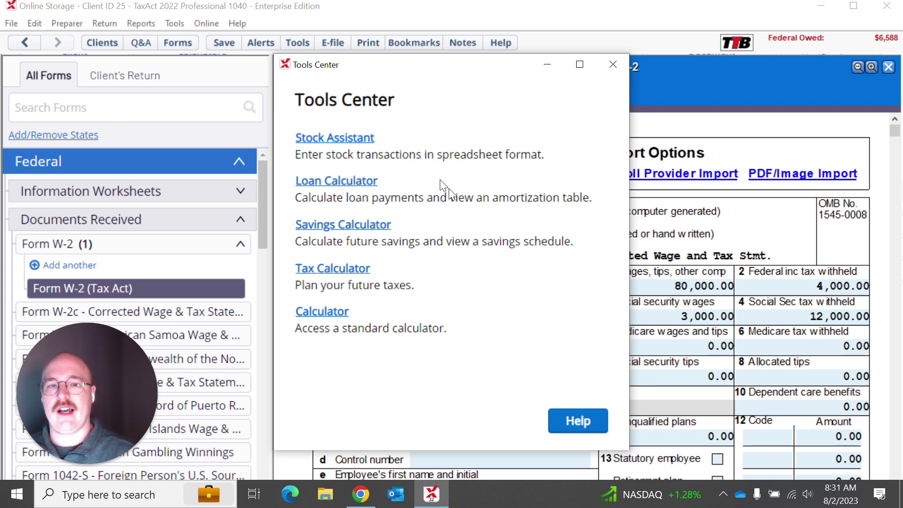
# Open the Federal Tax Calculator and review Plan A's filing status and 2022 tax year
pyautogui.click(343, 269)
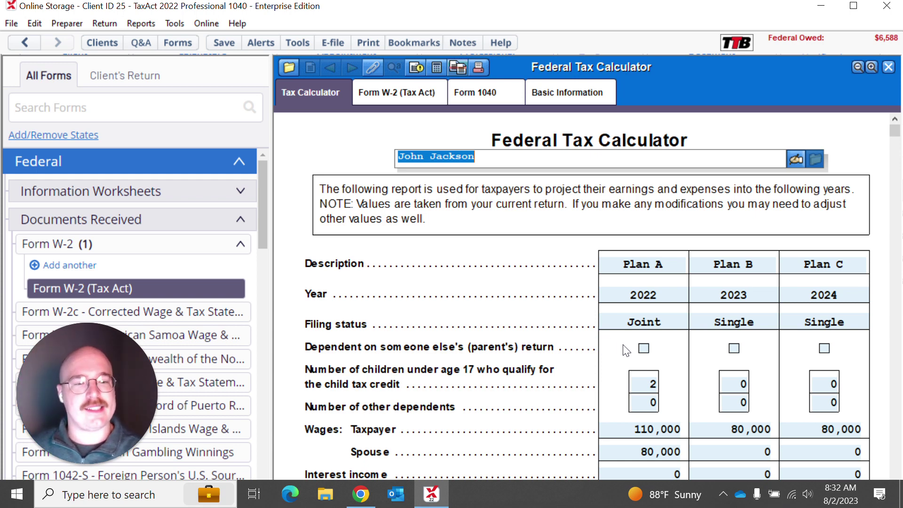
pyautogui.click(636, 321)
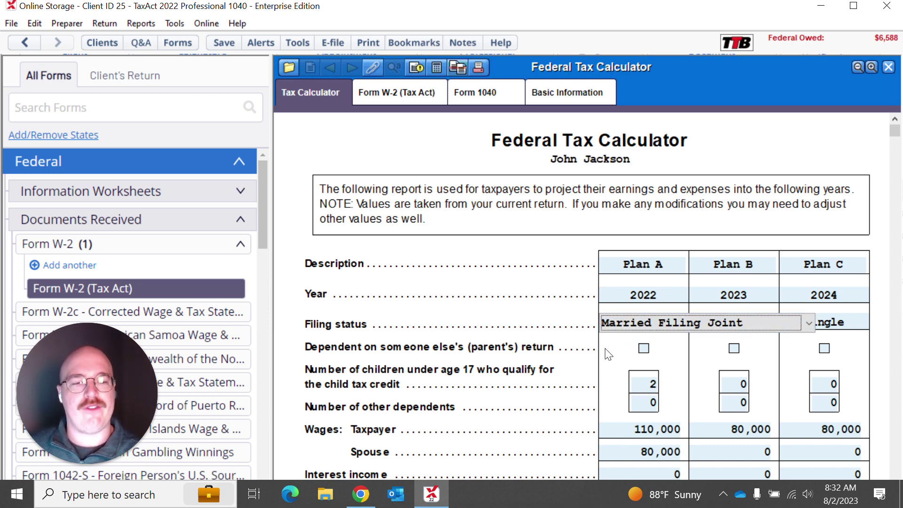
pyautogui.click(630, 296)
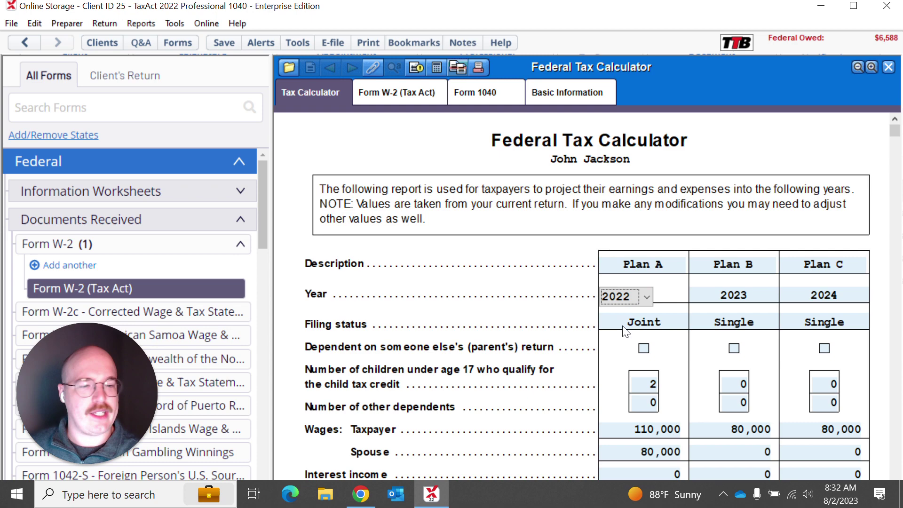
pyautogui.scroll(-1, 624, 329)
pyautogui.scroll(-2, 622, 326)
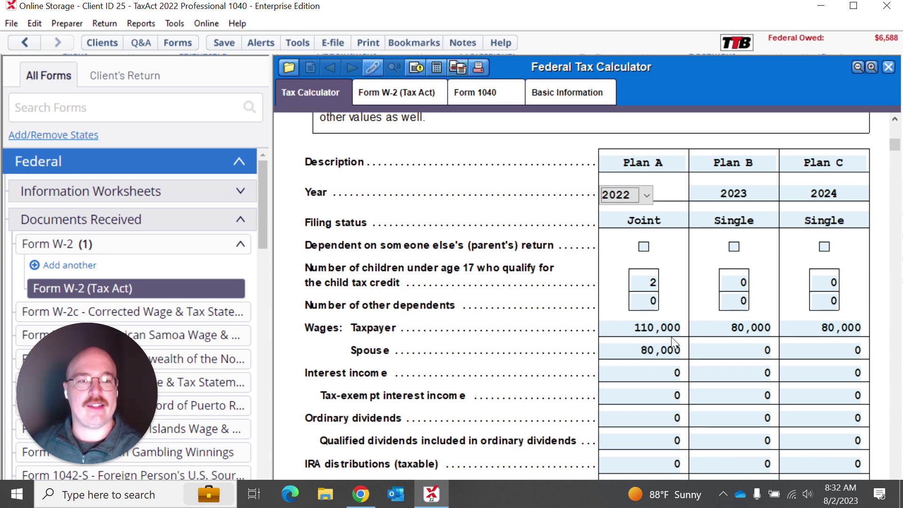
# Set Plan B's filing status to Married Filing Joint and Plan C's to Head of Household
pyautogui.click(712, 221)
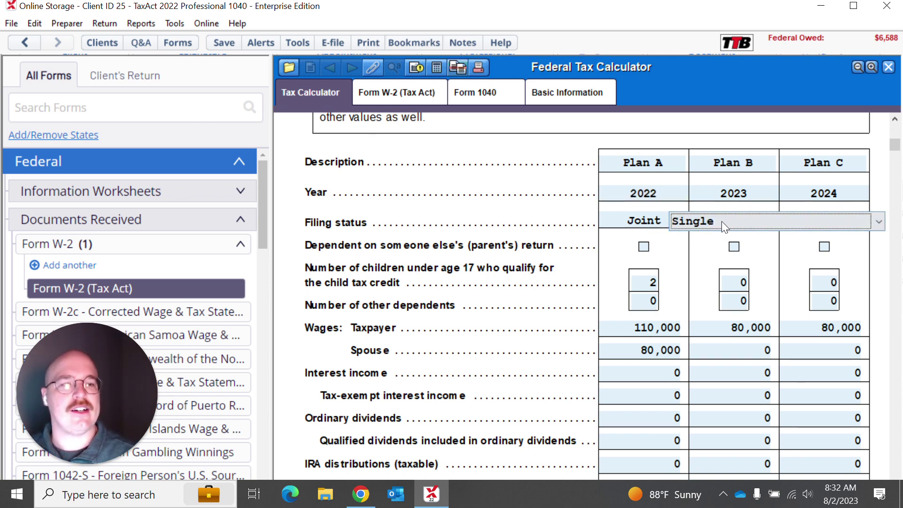
pyautogui.click(877, 223)
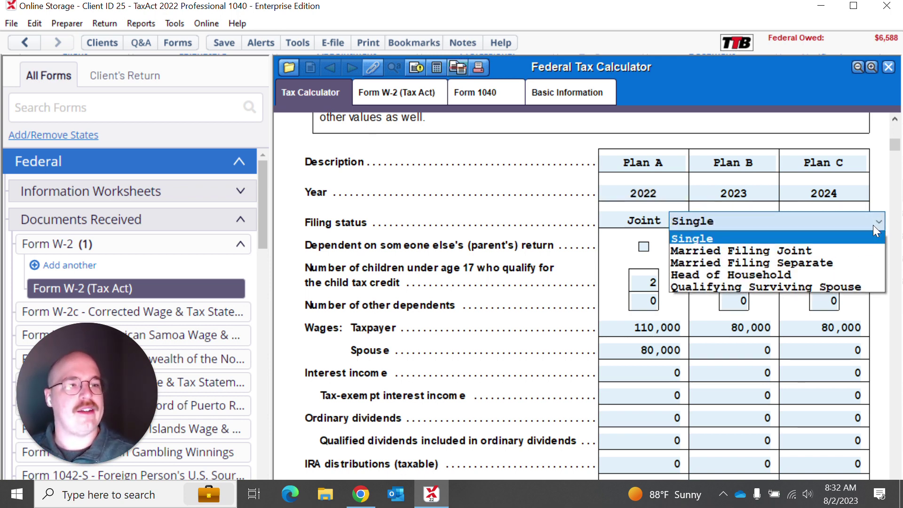
pyautogui.click(812, 251)
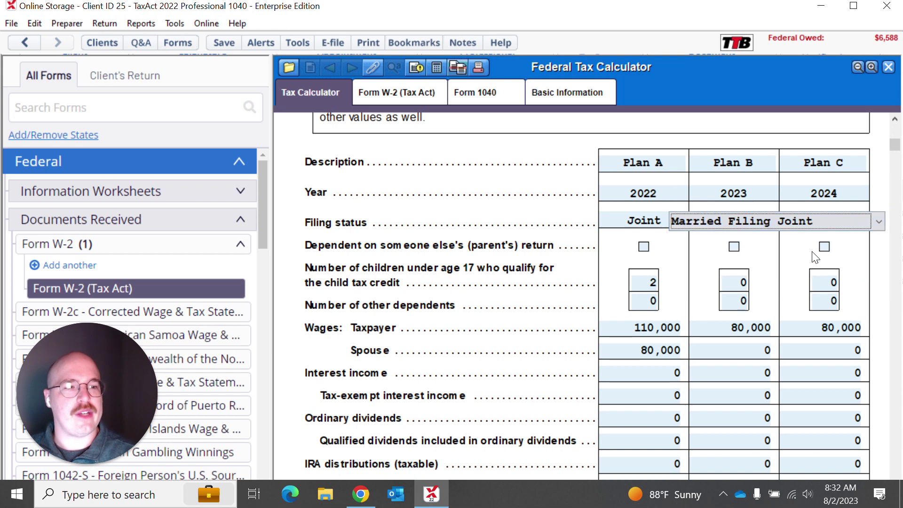
pyautogui.click(816, 193)
pyautogui.click(842, 220)
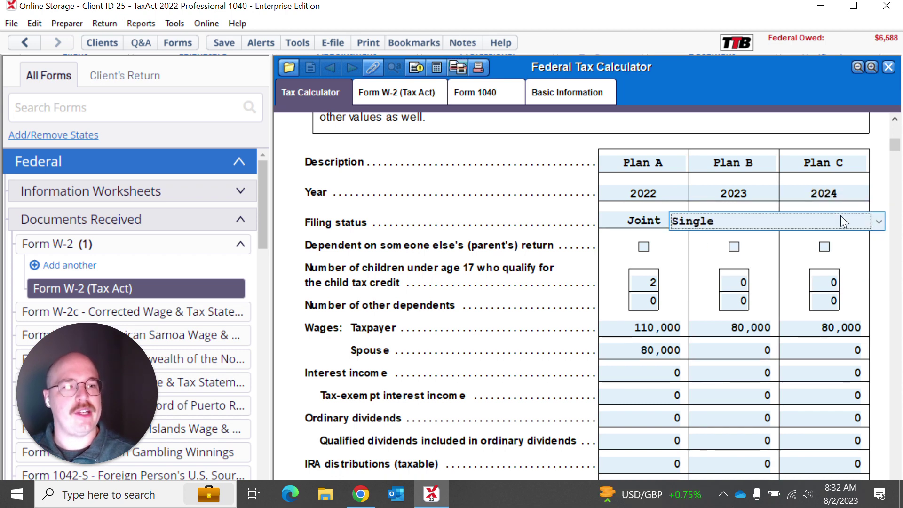
pyautogui.click(877, 222)
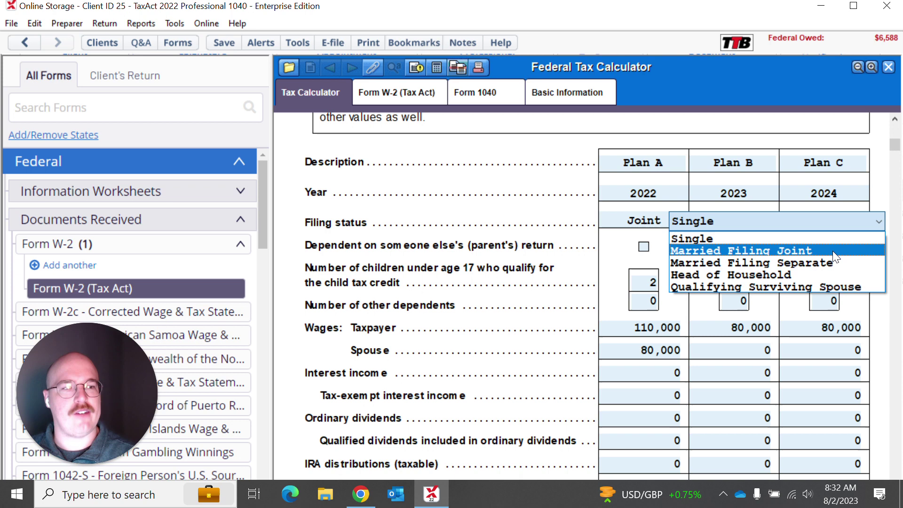
pyautogui.click(796, 275)
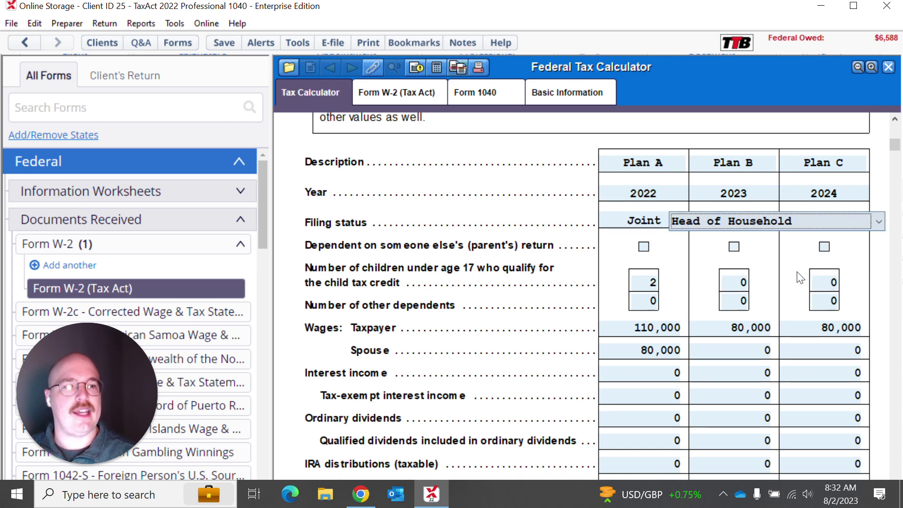
pyautogui.click(827, 196)
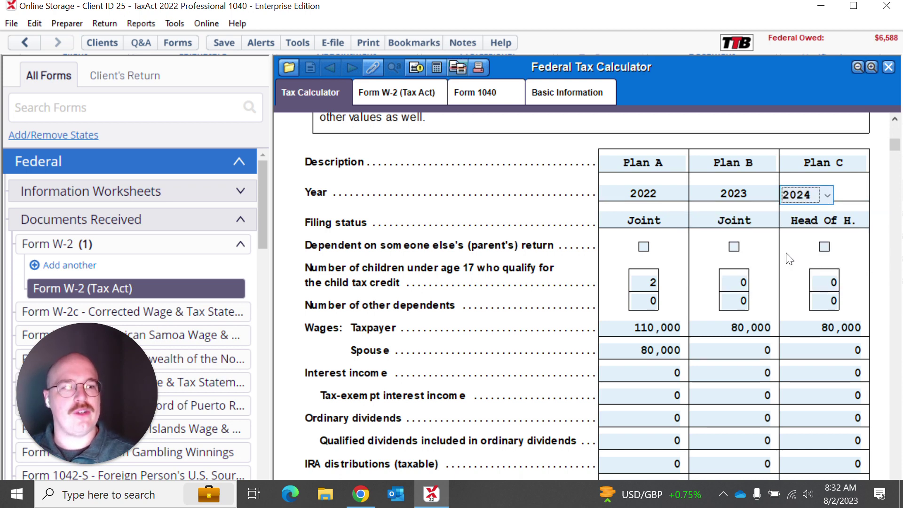
# Enter 1 qualifying child for Plan C, 2 for Plan B, and Plan C taxpayer wages of 110,000
pyautogui.click(830, 284)
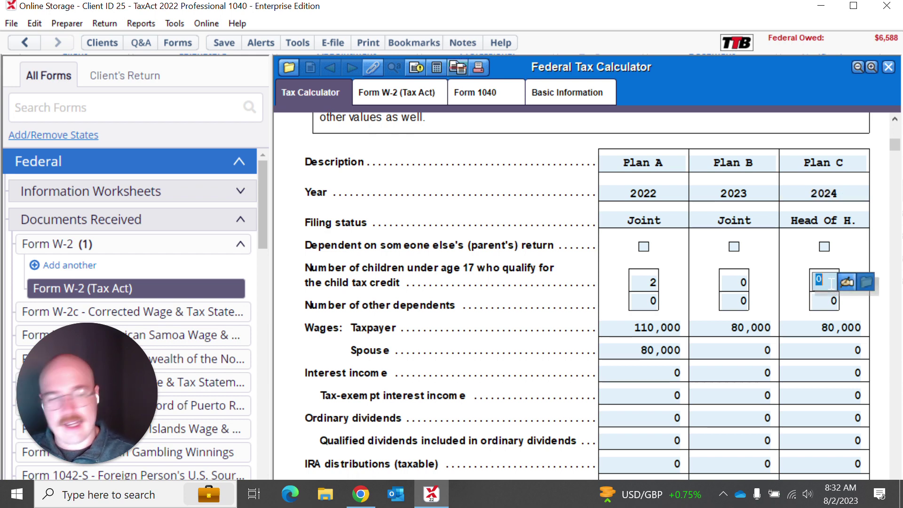
pyautogui.write('1')
pyautogui.click(734, 282)
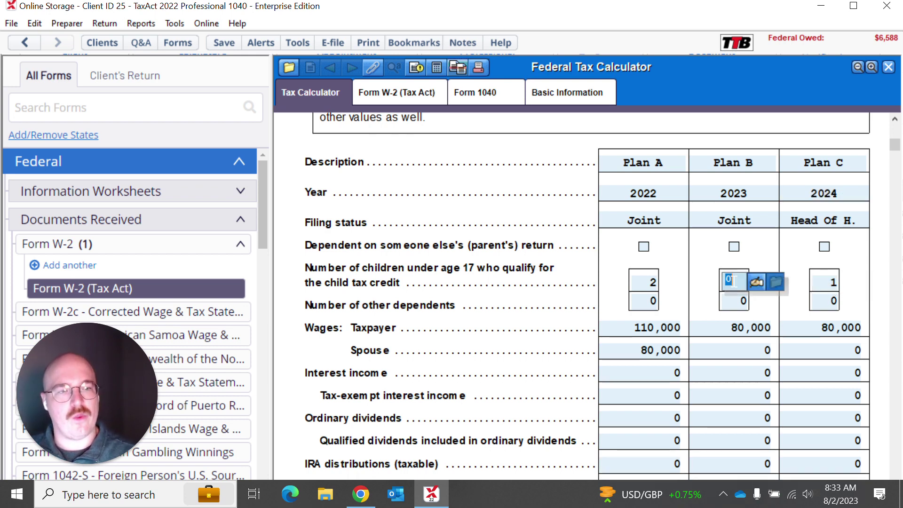
pyautogui.write('2')
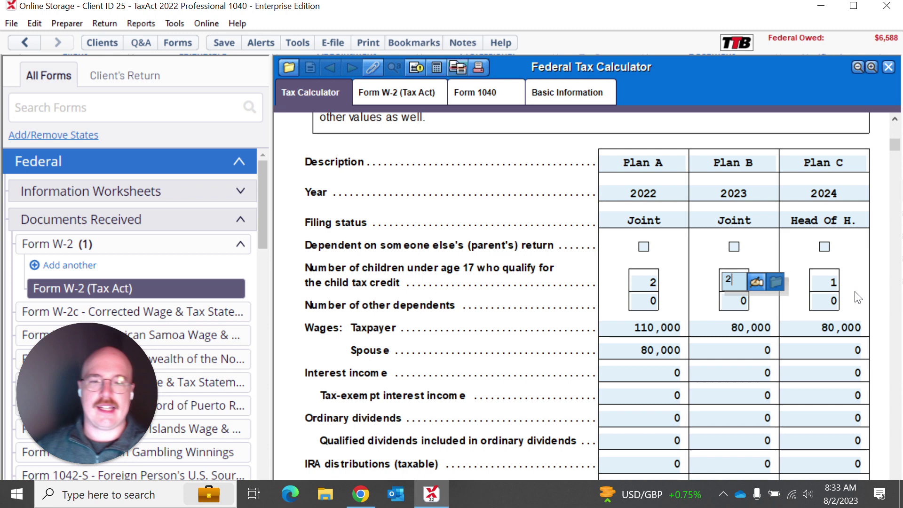
pyautogui.click(838, 330)
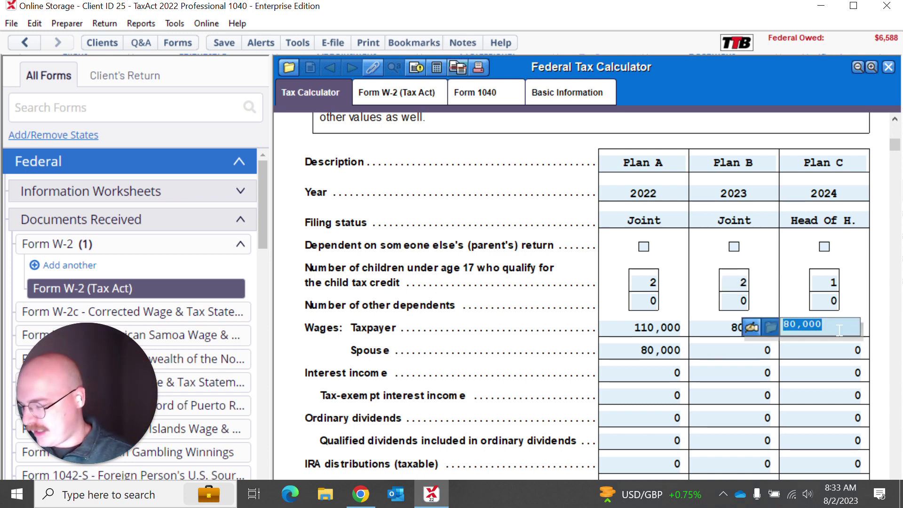
pyautogui.write('110000')
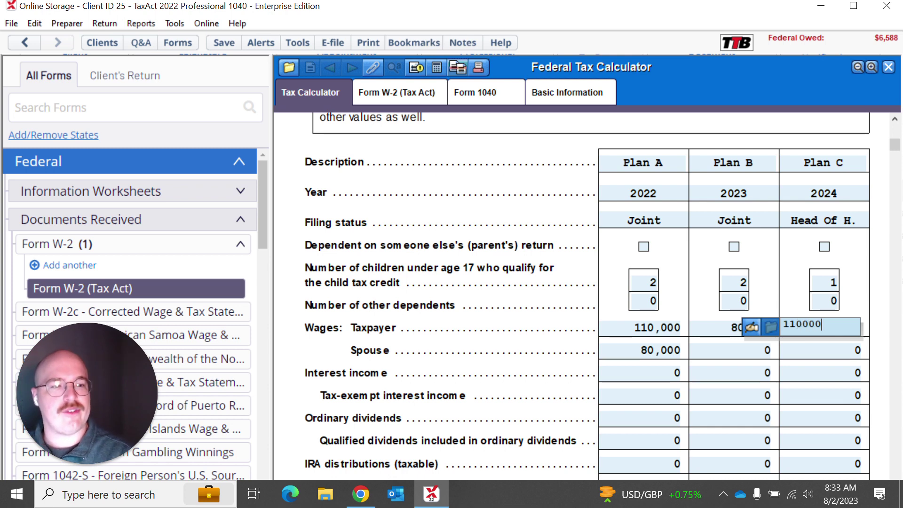
pyautogui.press('Tab')
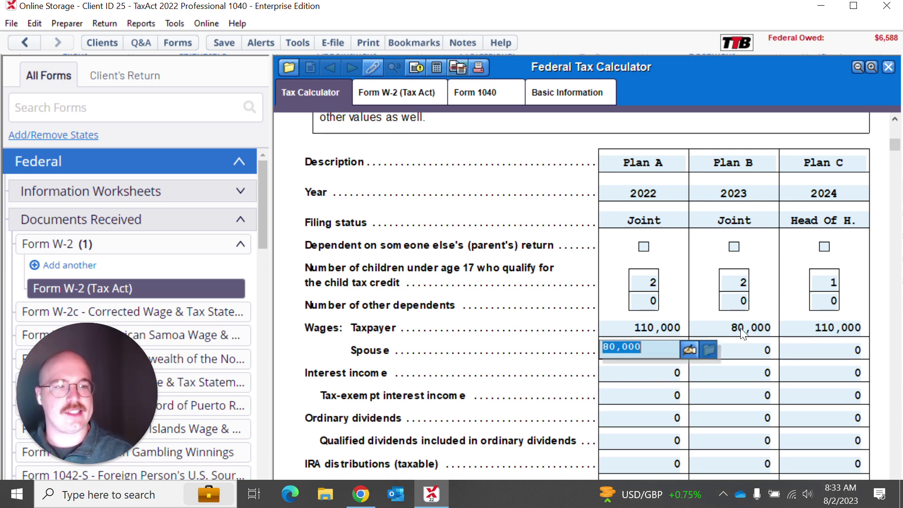
pyautogui.scroll(-3, 834, 335)
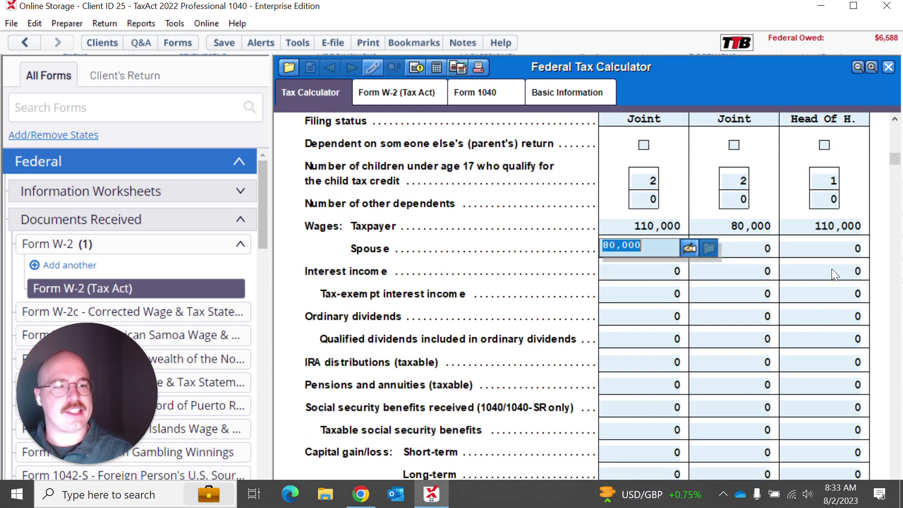
pyautogui.click(818, 249)
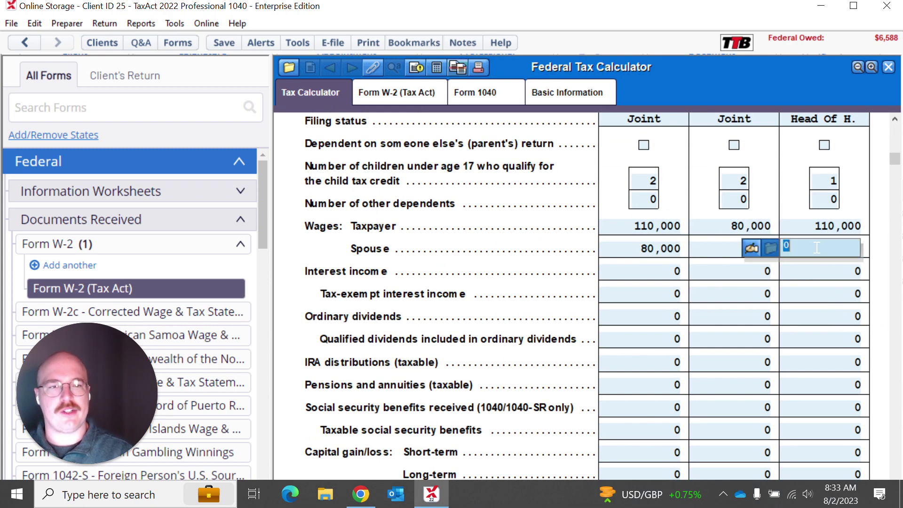
pyautogui.click(737, 267)
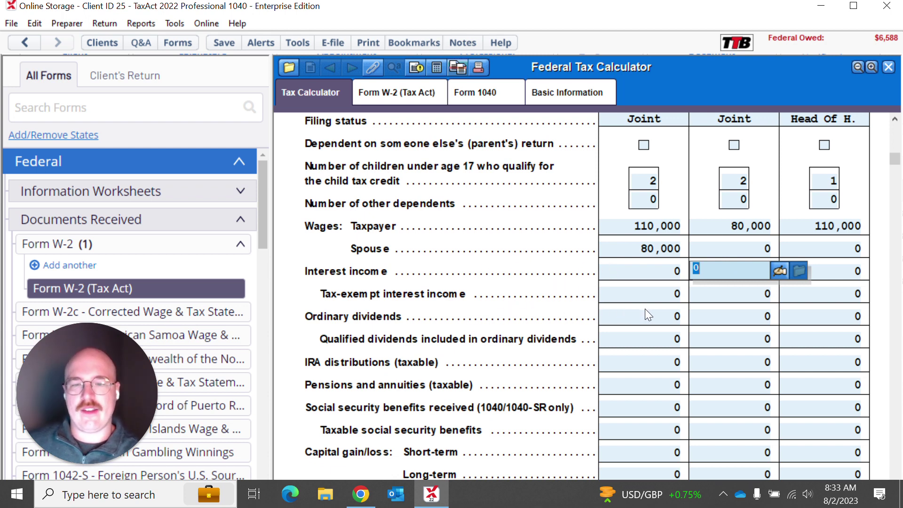
pyautogui.scroll(-1, 644, 308)
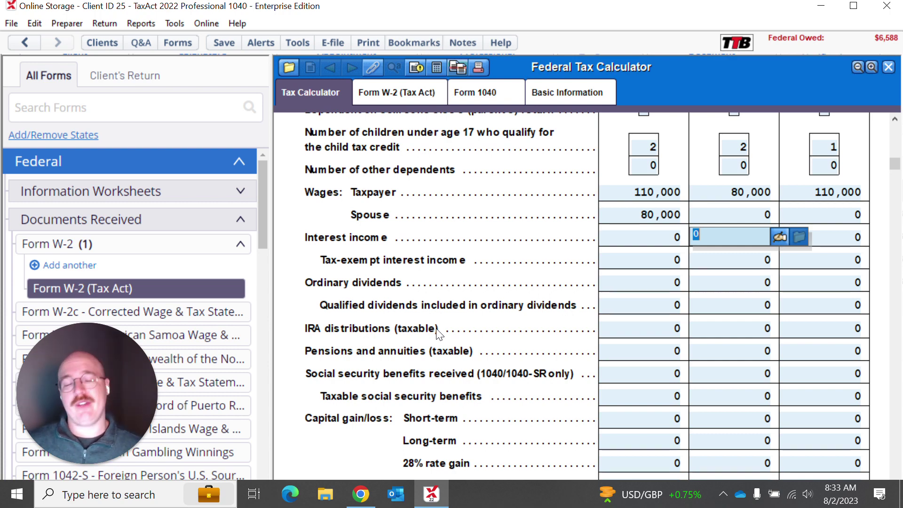
pyautogui.scroll(-3, 493, 306)
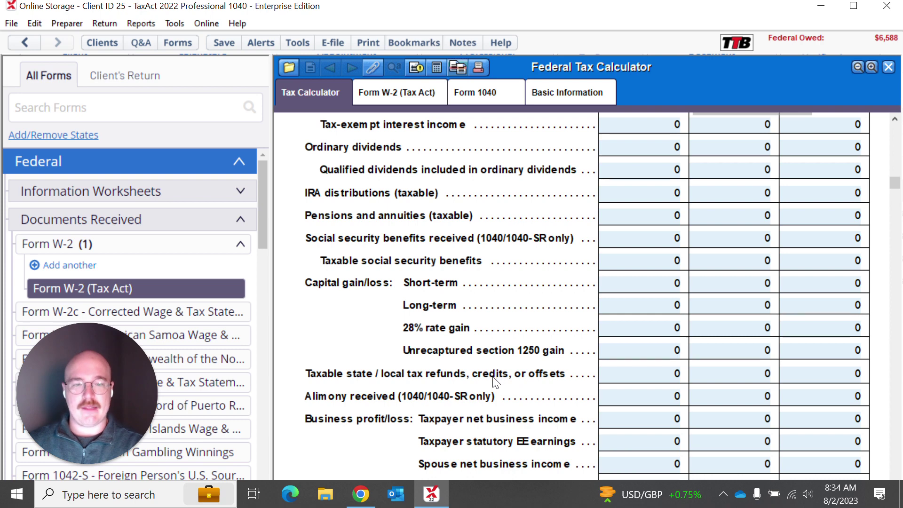
pyautogui.scroll(-3, 499, 396)
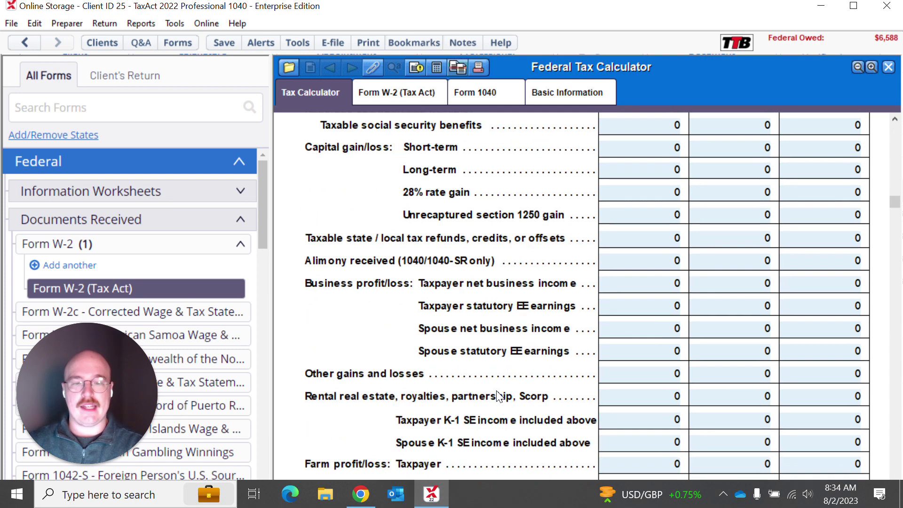
pyautogui.scroll(-5, 453, 378)
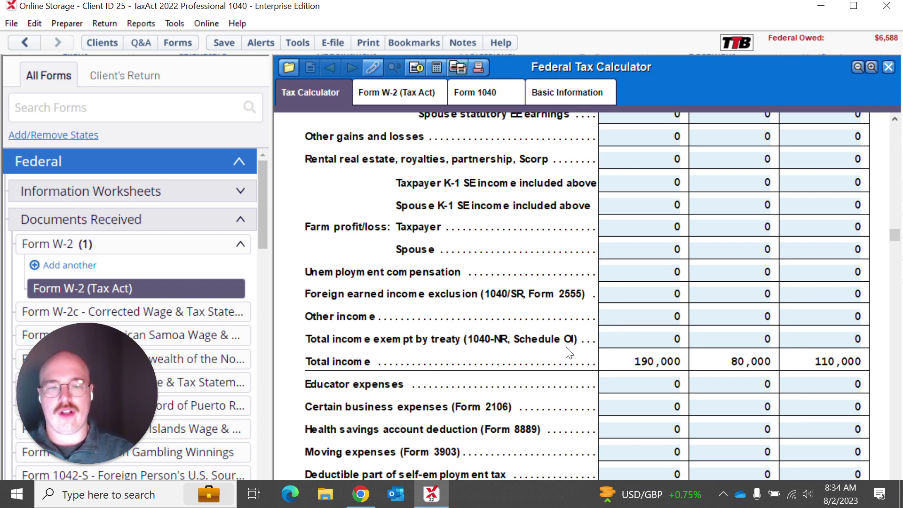
pyautogui.scroll(-3, 569, 353)
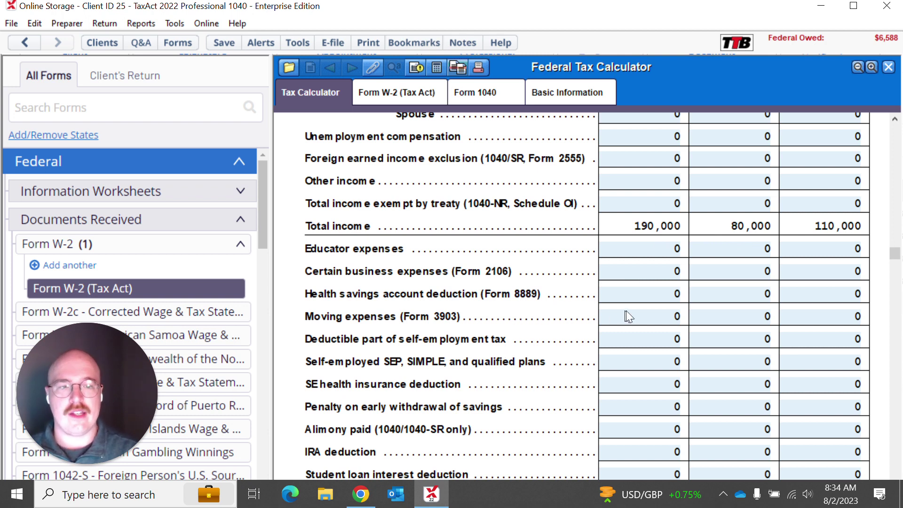
# Enter 10,000 of moving expenses for Plan B
pyautogui.click(736, 314)
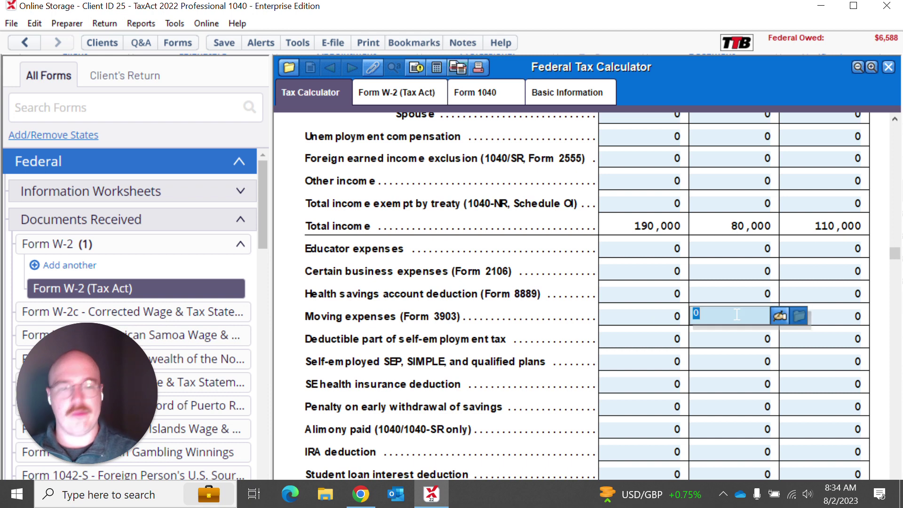
pyautogui.write('10000')
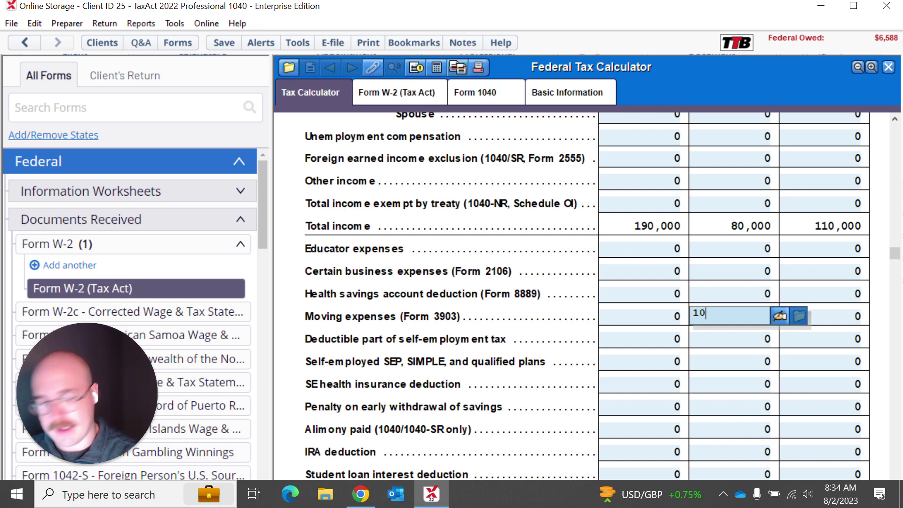
pyautogui.press('Tab')
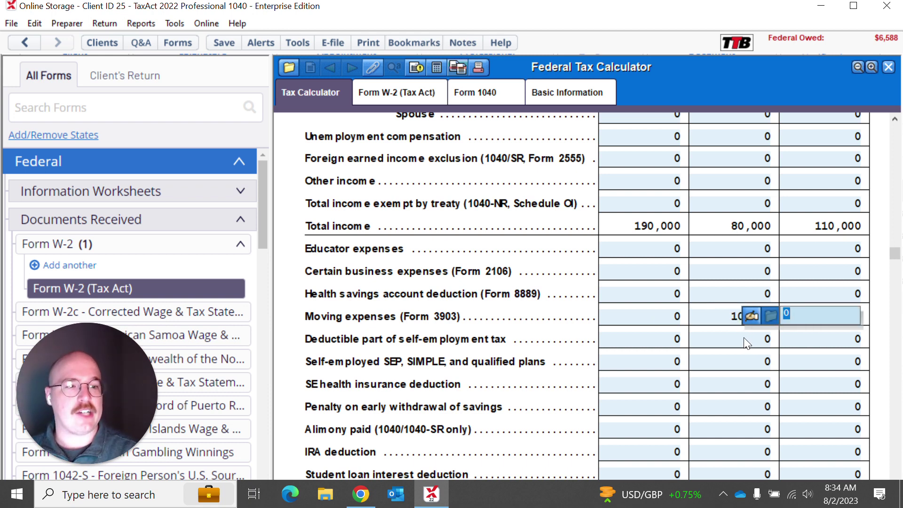
pyautogui.click(744, 340)
pyautogui.click(647, 337)
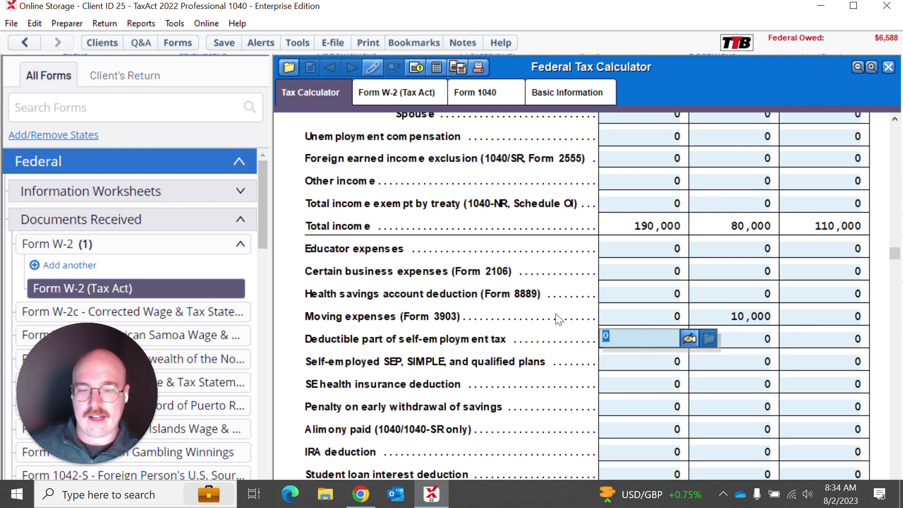
pyautogui.scroll(-3, 555, 383)
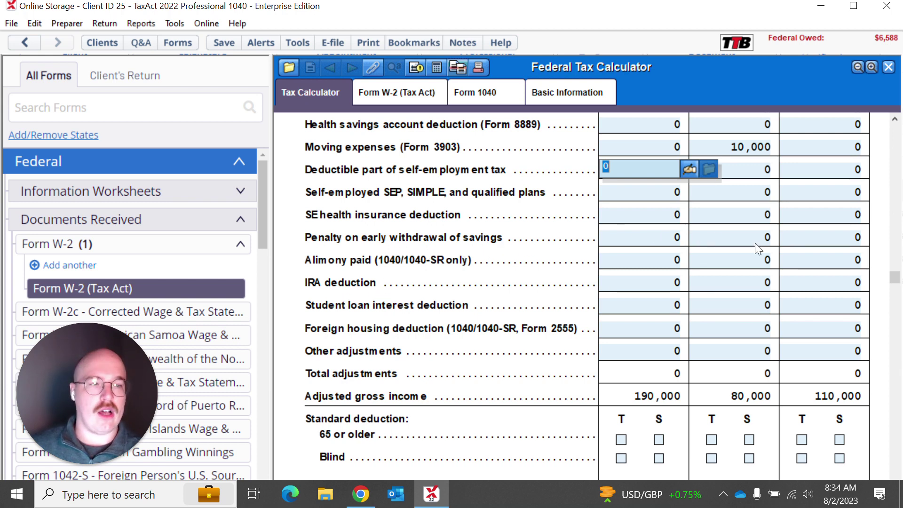
# Enter a 25,000 early-withdrawal penalty for Plan C
pyautogui.click(831, 237)
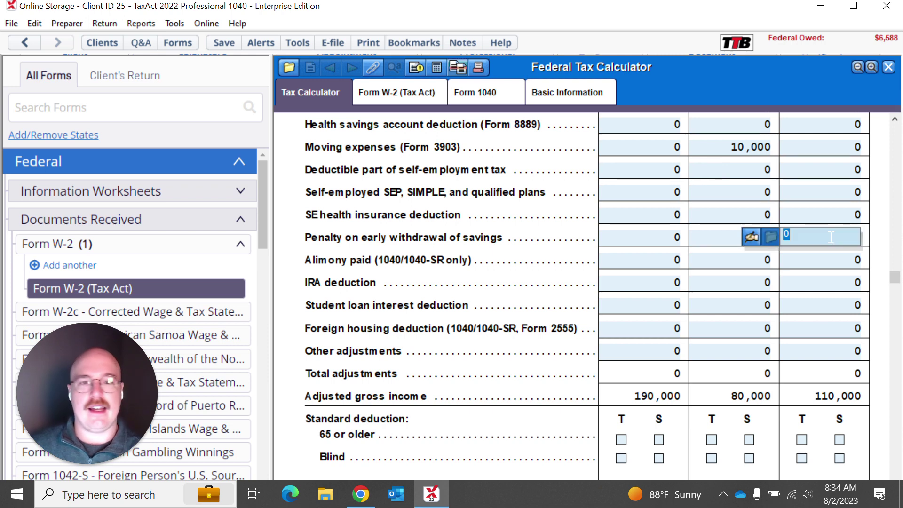
pyautogui.write('25')
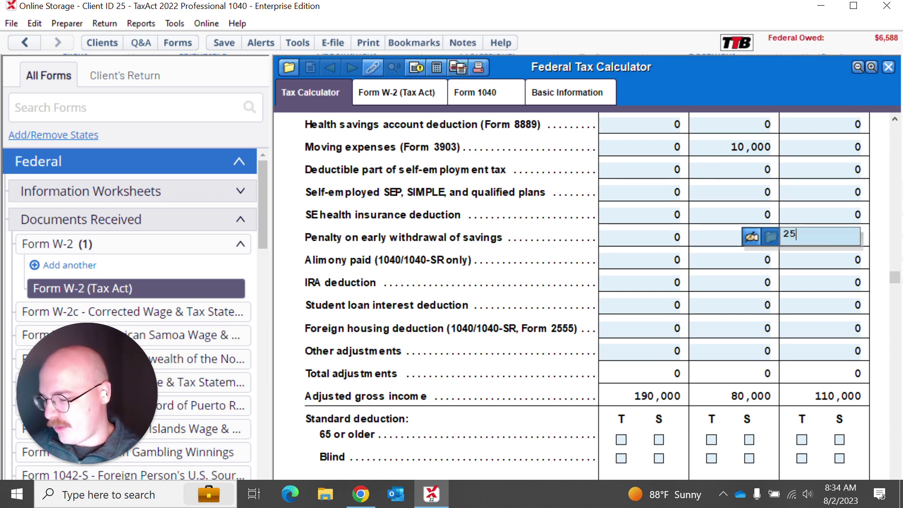
pyautogui.write(',000')
pyautogui.press('Tab')
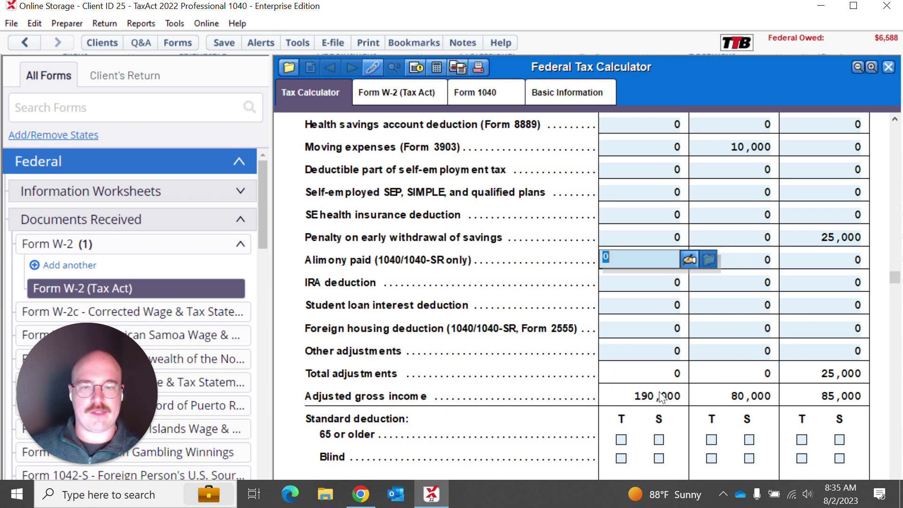
pyautogui.scroll(-1, 716, 393)
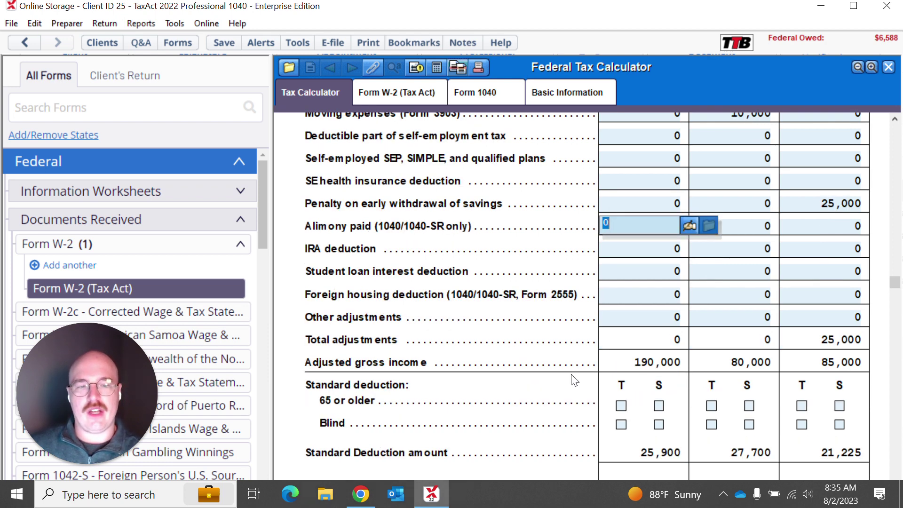
pyautogui.scroll(-4, 624, 383)
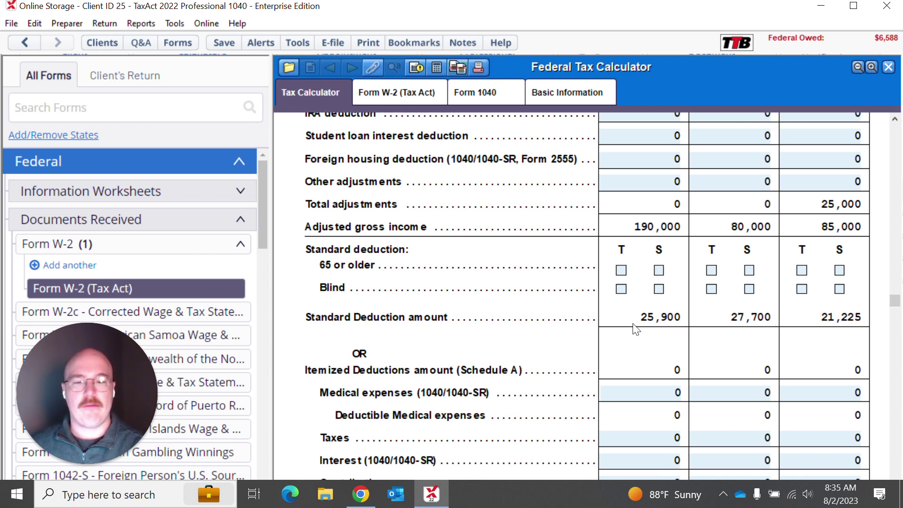
pyautogui.scroll(-3, 583, 332)
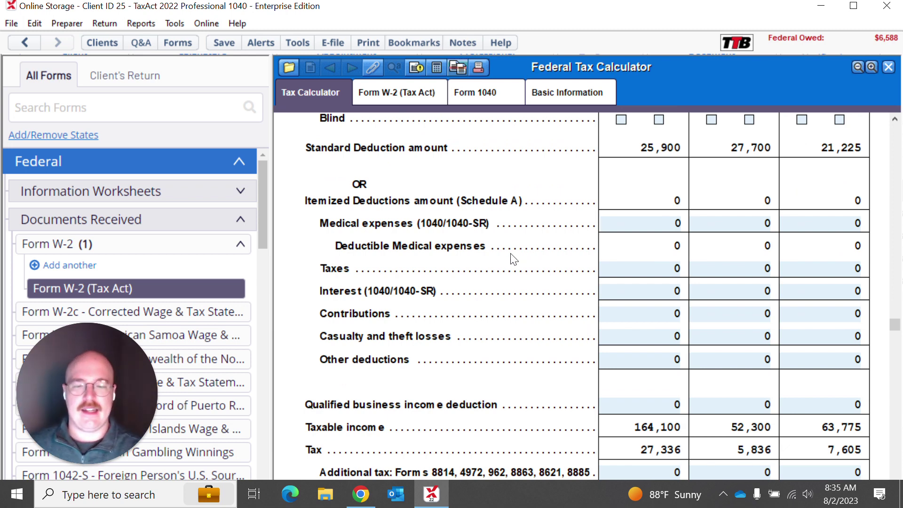
pyautogui.scroll(-1, 514, 259)
pyautogui.scroll(-6, 514, 258)
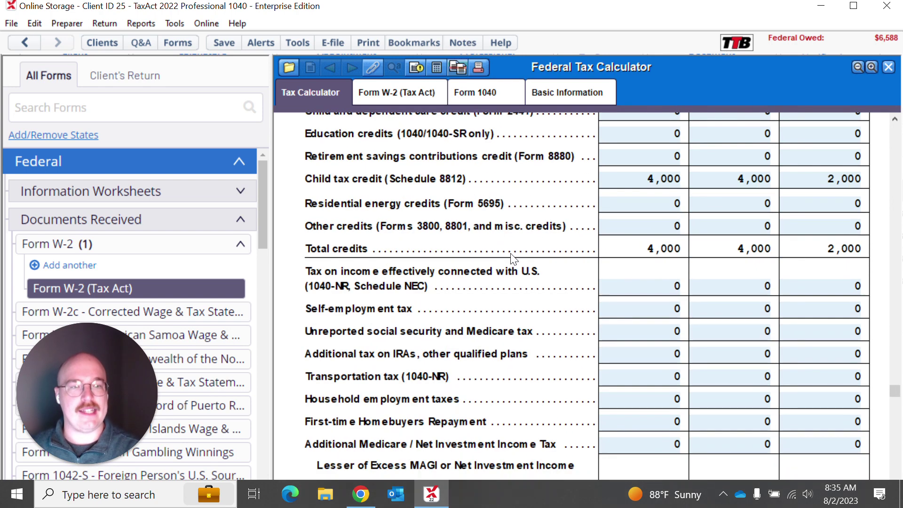
pyautogui.scroll(3, 514, 259)
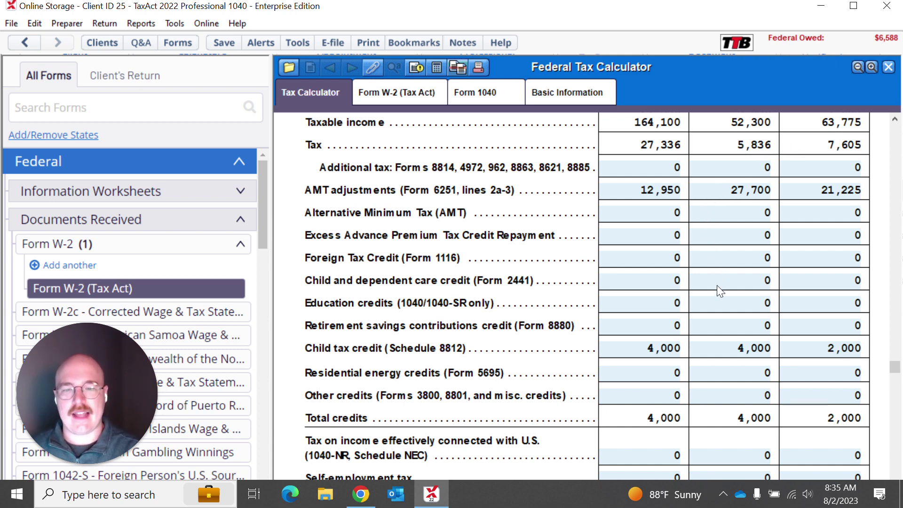
pyautogui.scroll(-5, 717, 285)
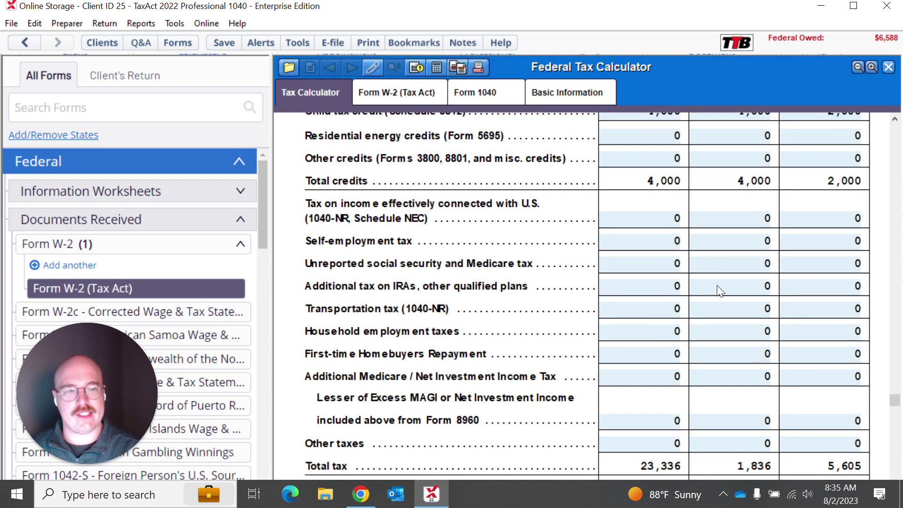
pyautogui.scroll(-1, 716, 289)
pyautogui.scroll(-8, 719, 290)
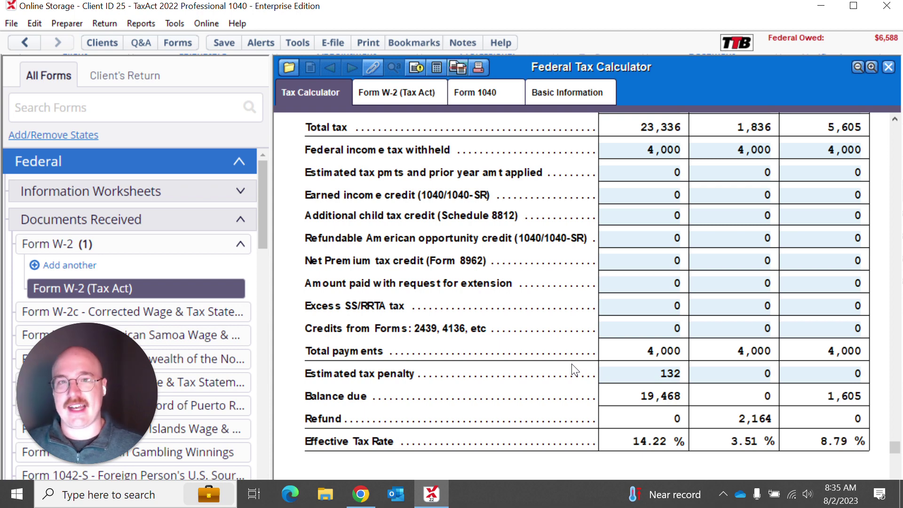
pyautogui.scroll(-5, 574, 370)
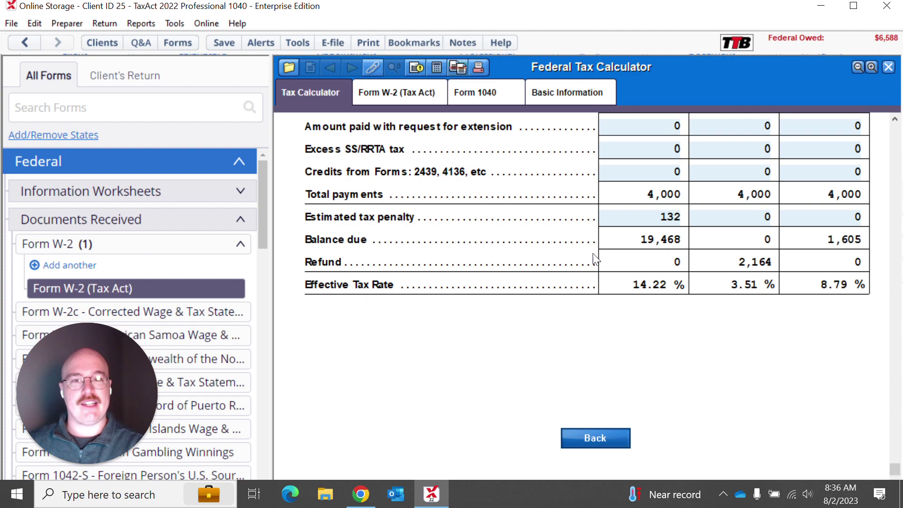
pyautogui.scroll(2, 595, 258)
pyautogui.scroll(8, 628, 254)
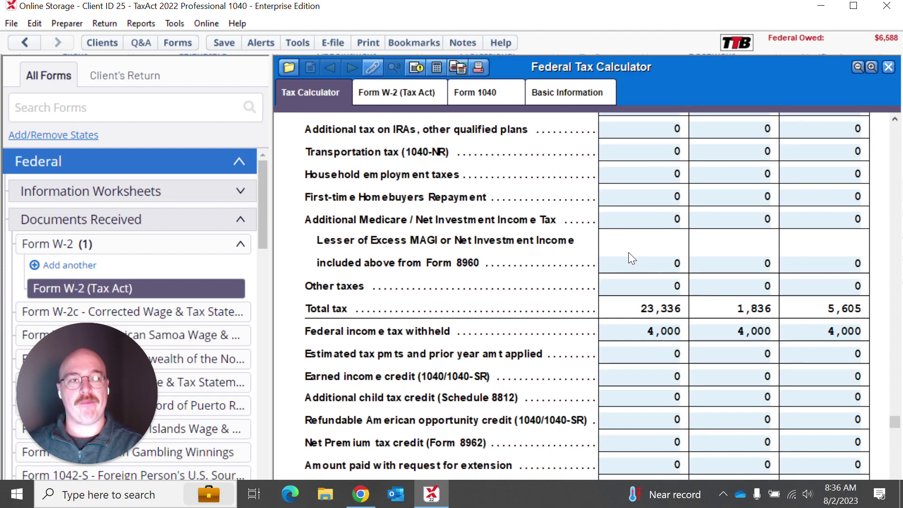
pyautogui.scroll(20, 637, 304)
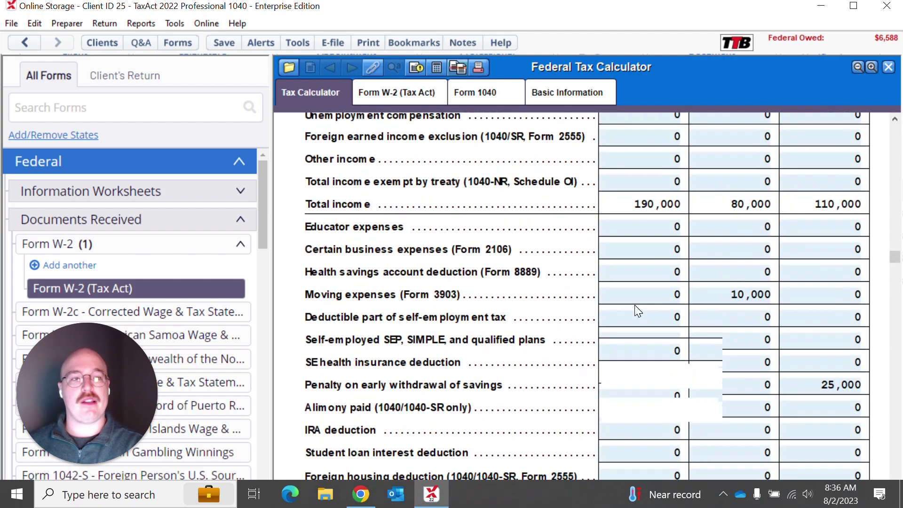
pyautogui.scroll(8, 634, 311)
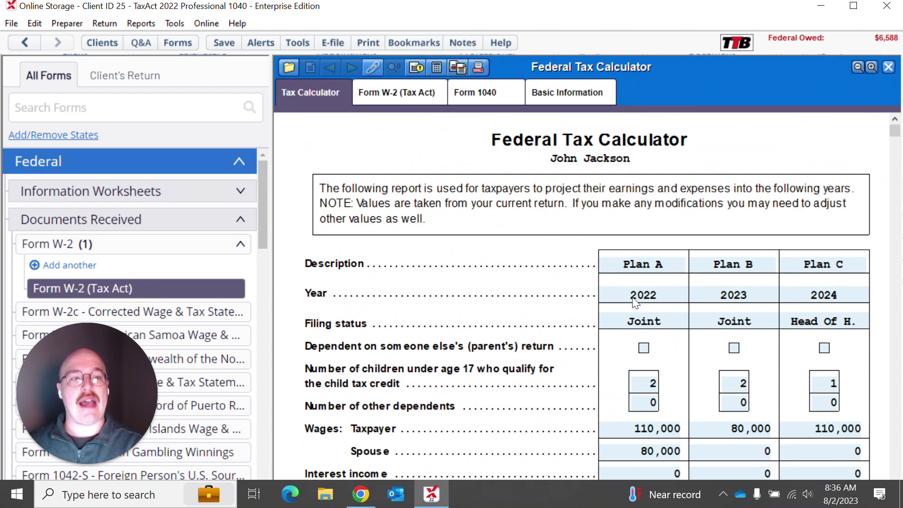